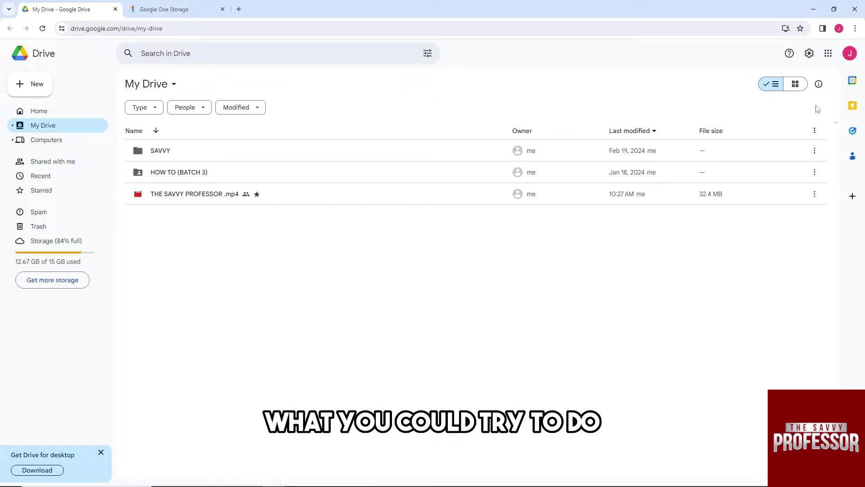
# Show the details of the account currently signed in to Google Drive
pyautogui.click(849, 54)
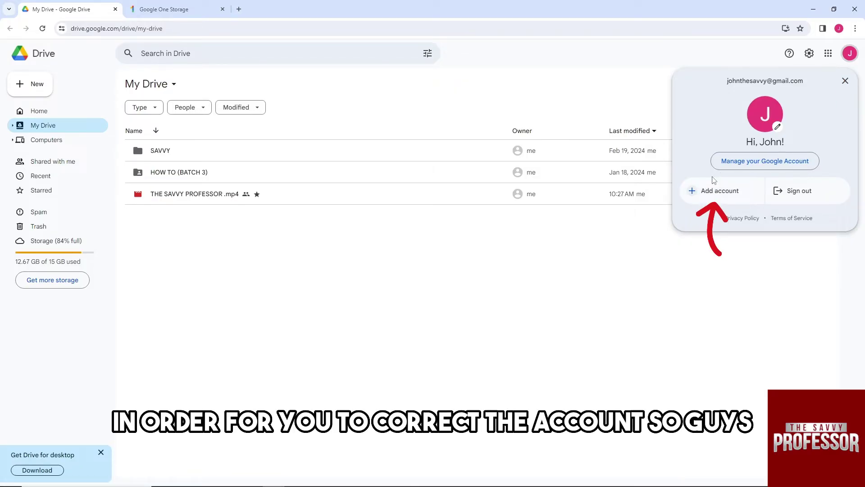
# Close the account panel and bring up the Windows power options (Sleep, Shut down, Restart)
pyautogui.click(847, 60)
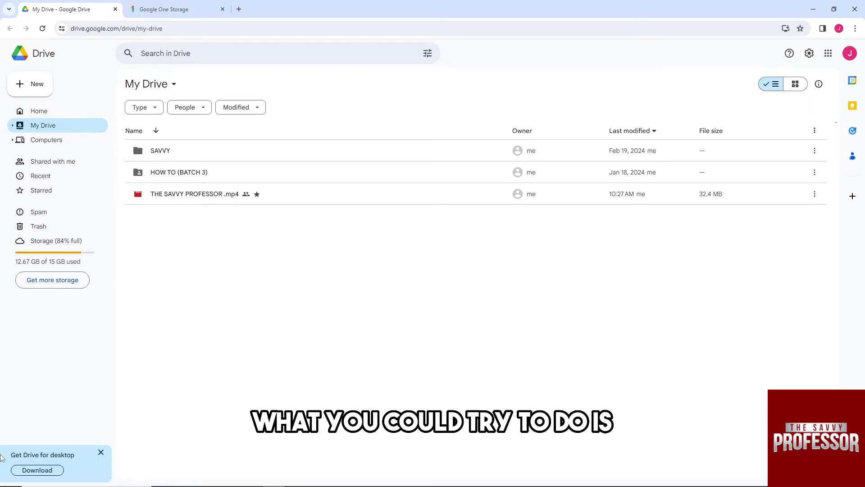
pyautogui.moveTo(433, 477)
pyautogui.click(10, 478)
pyautogui.click(12, 458)
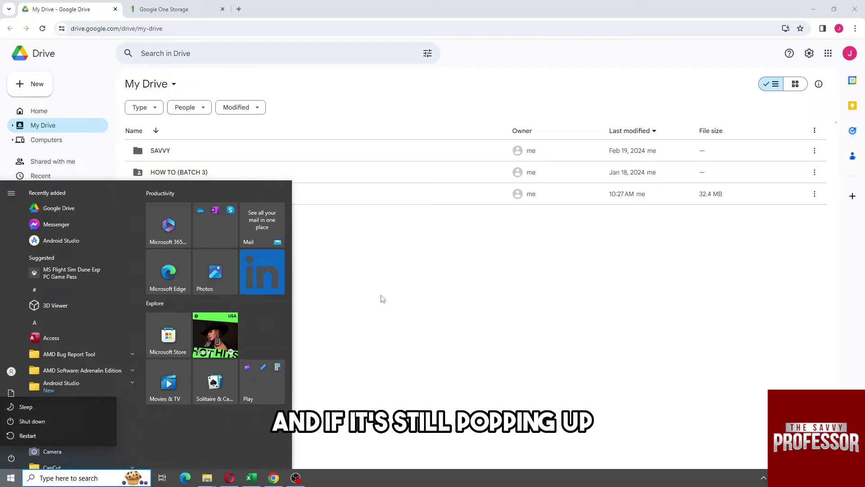
# Dismiss the Start menu and power options to return to the My Drive file list
pyautogui.click(406, 284)
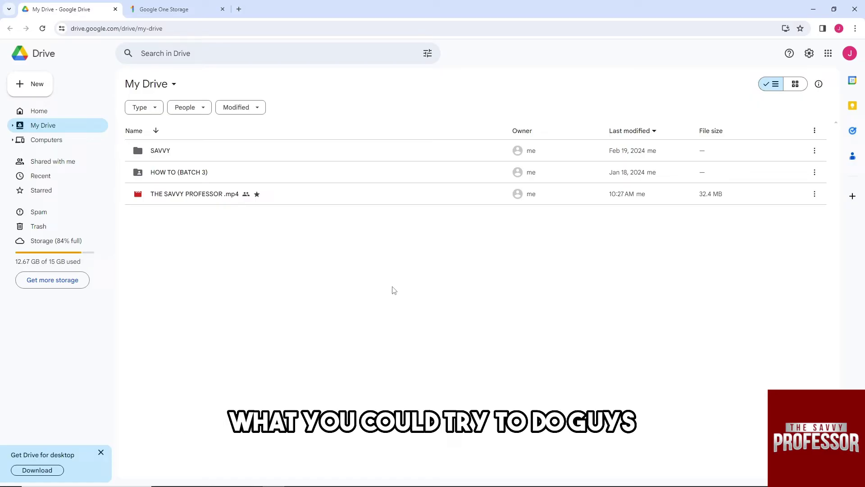
# Reach the Clear browsing data dialog via Chrome Settings searched for "clear"
pyautogui.click(855, 29)
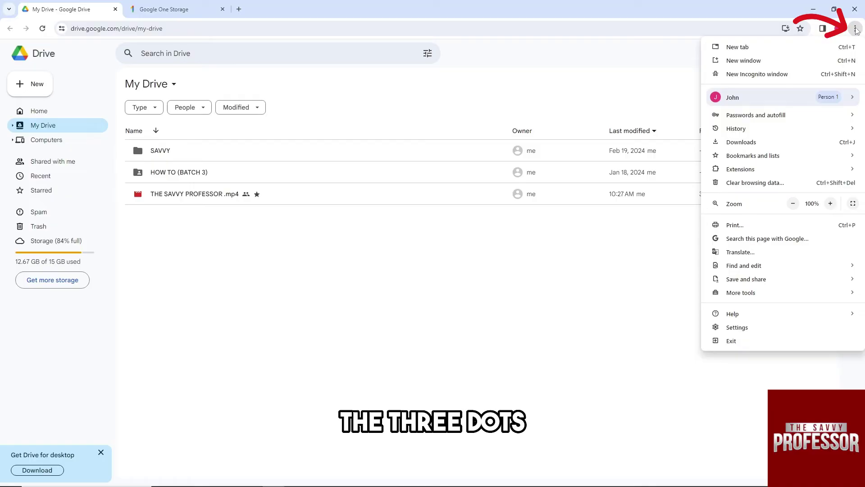
pyautogui.click(739, 330)
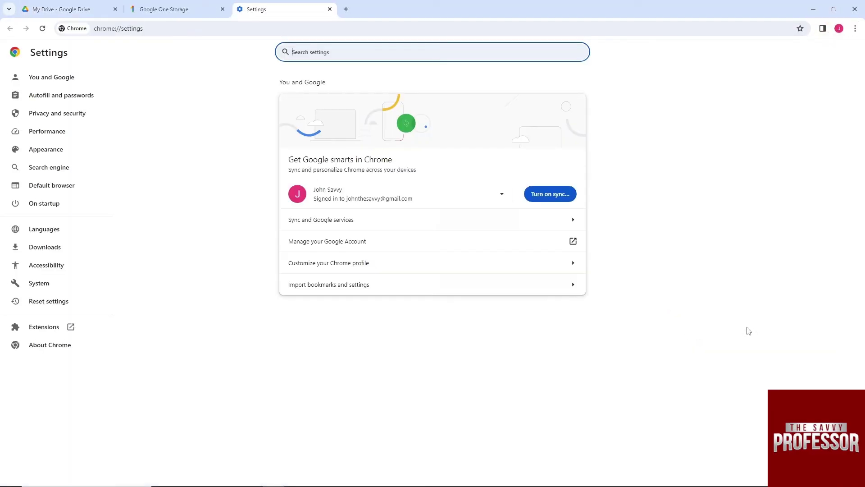
pyautogui.click(347, 46)
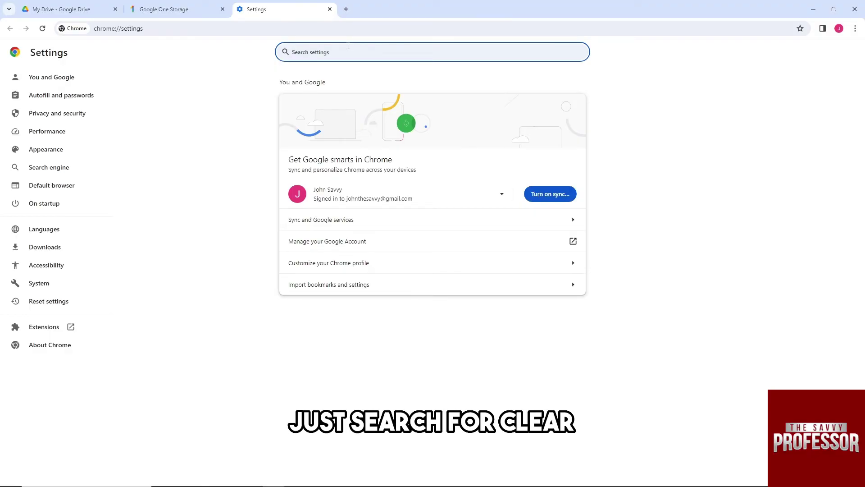
pyautogui.write('clear')
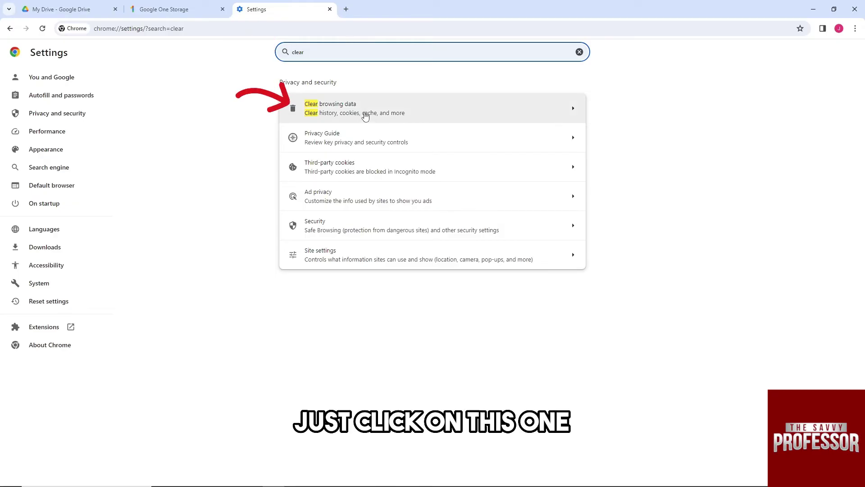
pyautogui.click(364, 113)
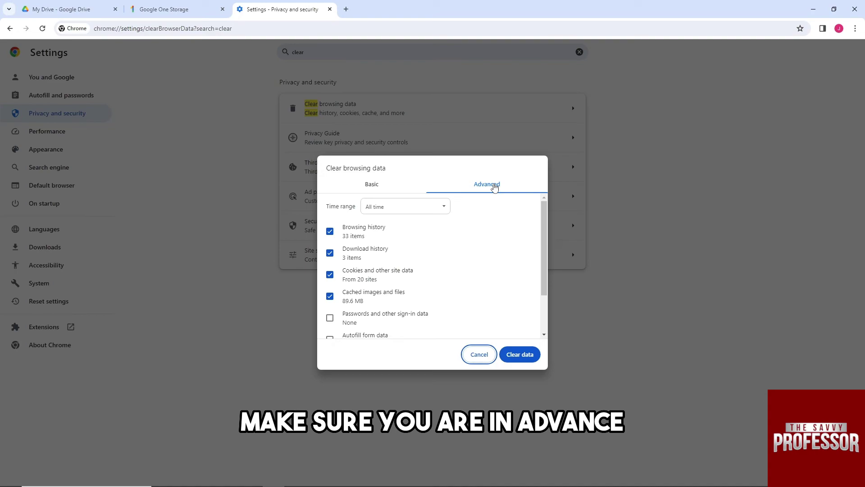
pyautogui.scroll(-1, 352, 270)
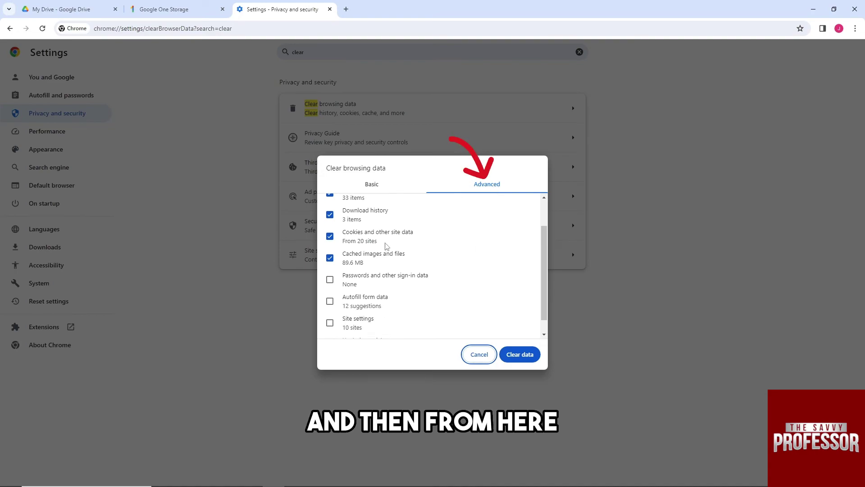
# Check passwords, autofill form data, site settings and hosted app data, keeping Time range at All time
pyautogui.click(329, 273)
pyautogui.click(330, 294)
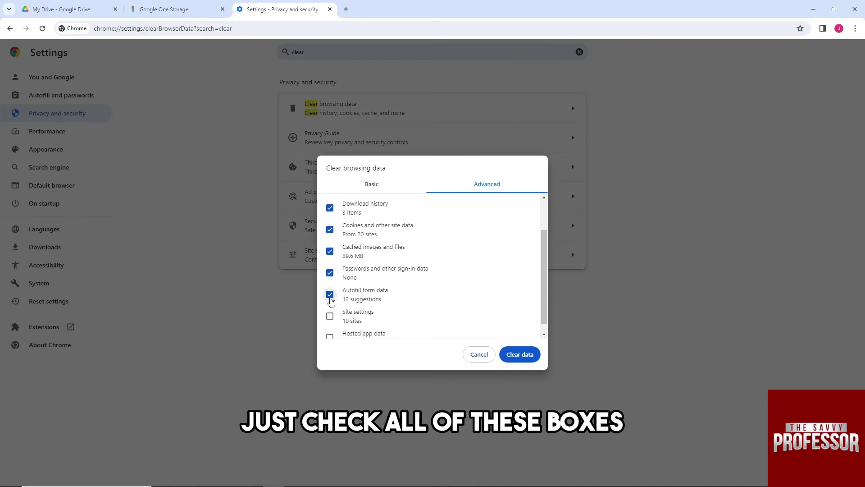
pyautogui.click(330, 316)
pyautogui.click(330, 337)
pyautogui.scroll(2, 344, 308)
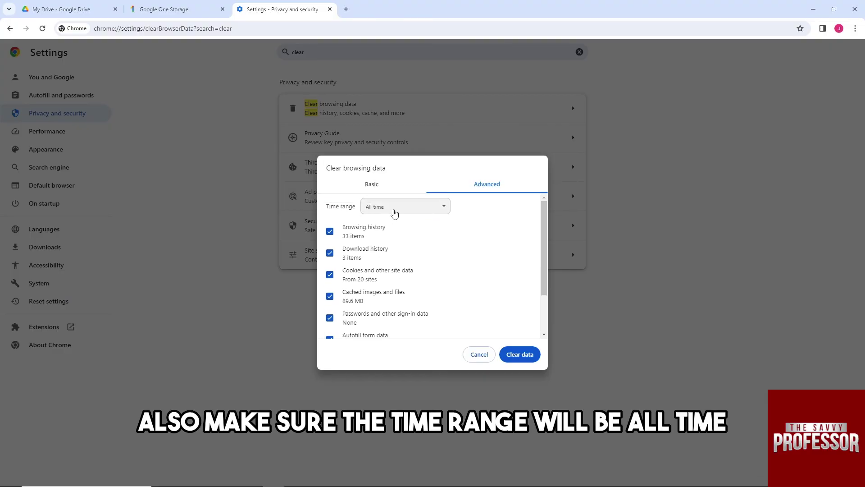
pyautogui.click(393, 214)
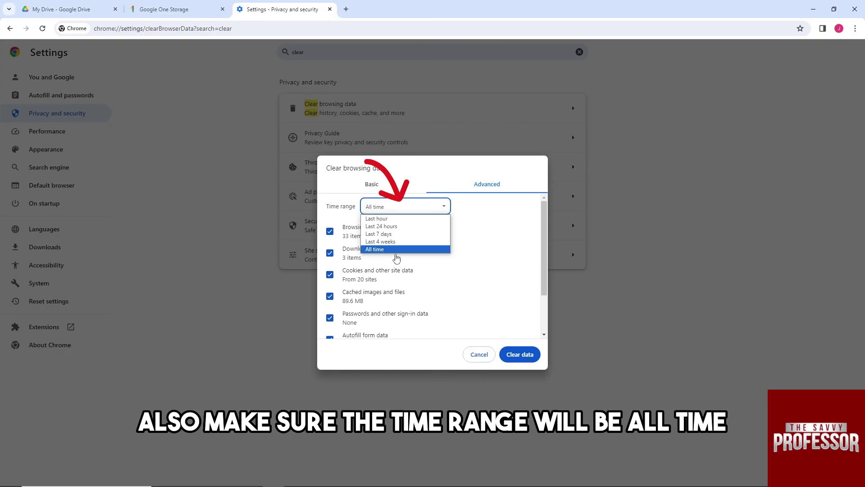
pyautogui.click(397, 250)
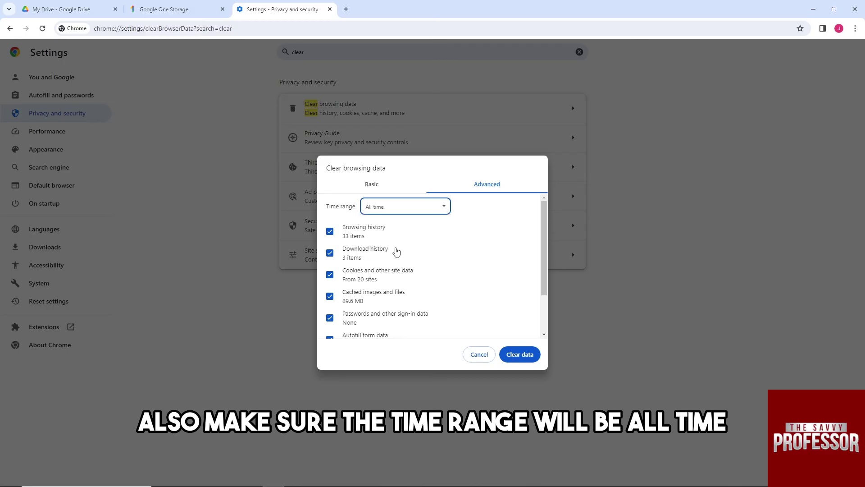